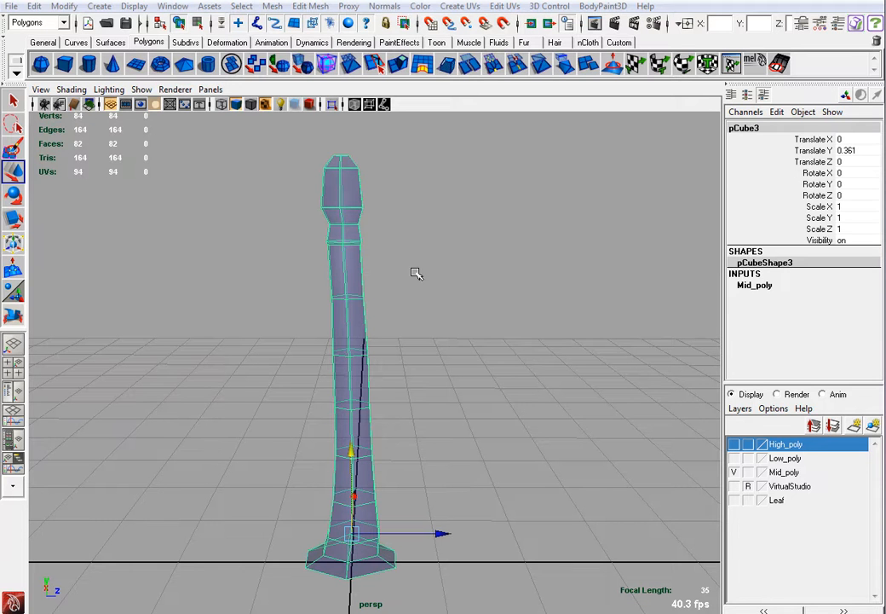
# Make the column's blinn4 material fully opaque and set its colour to a medium grey with H 200.47, S 0.100, V 0.500
pyautogui.keyDown('alt'); pyautogui.moveTo(382, 311); pyautogui.dragTo(409, 345); pyautogui.keyUp('alt')
pyautogui.moveTo(409, 344); pyautogui.dragTo(452, 494, button='right')
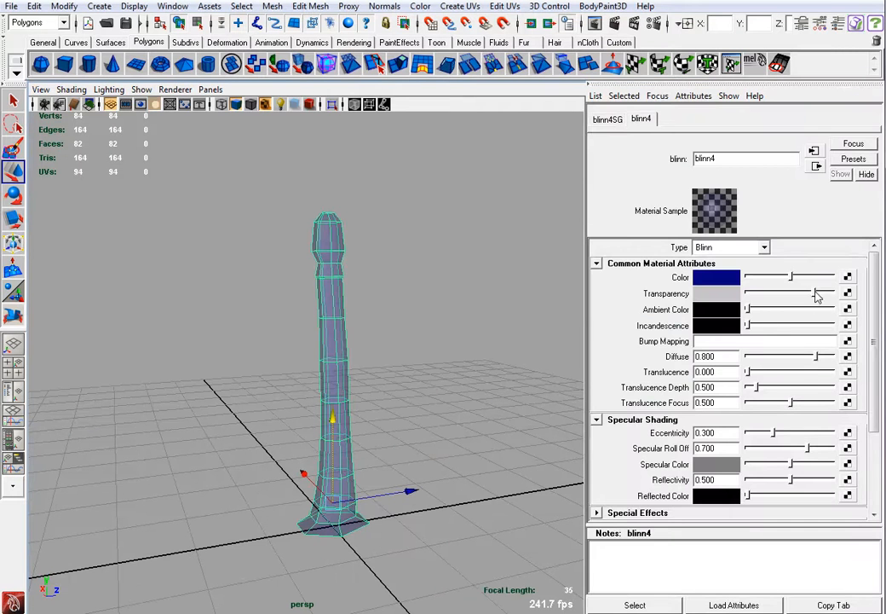
pyautogui.moveTo(816, 296); pyautogui.dragTo(713, 305)
pyautogui.click(716, 277)
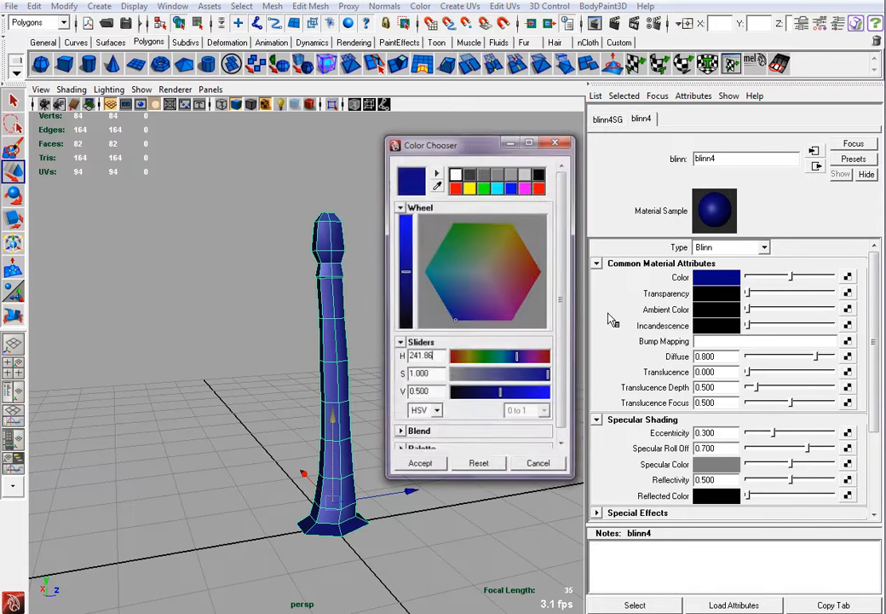
pyautogui.click(478, 283)
pyautogui.click(478, 274)
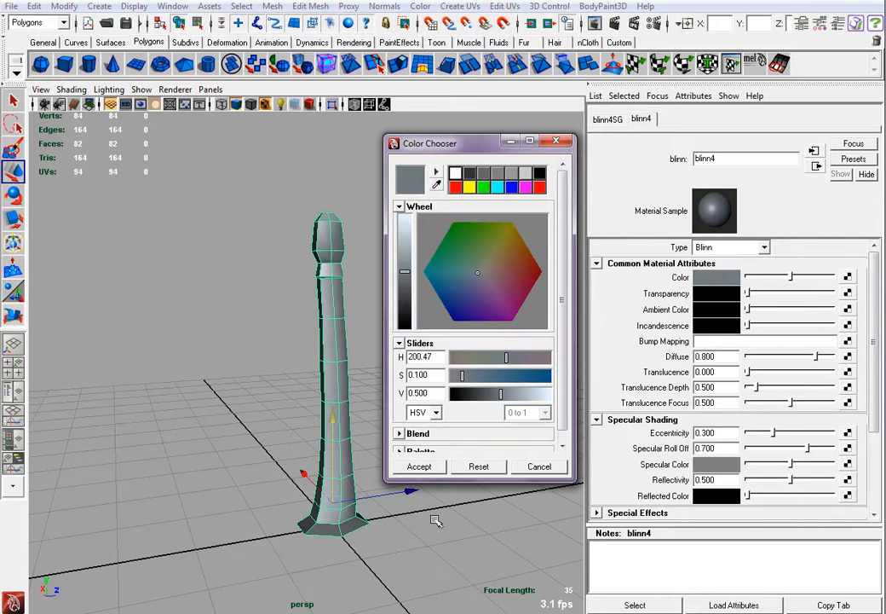
pyautogui.click(523, 467)
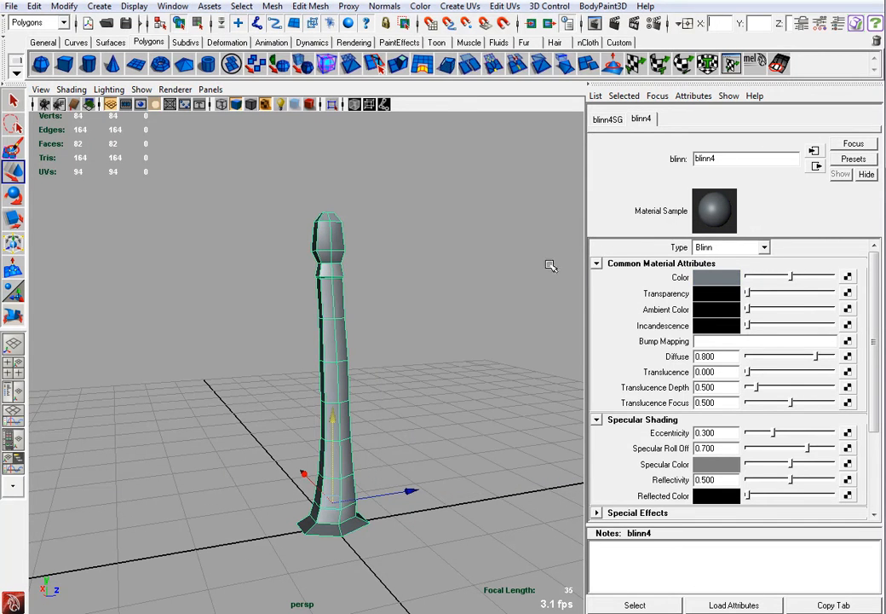
# Change the column material's type to Lambert and check its shading from another angle with the mesh deselected
pyautogui.click(765, 248)
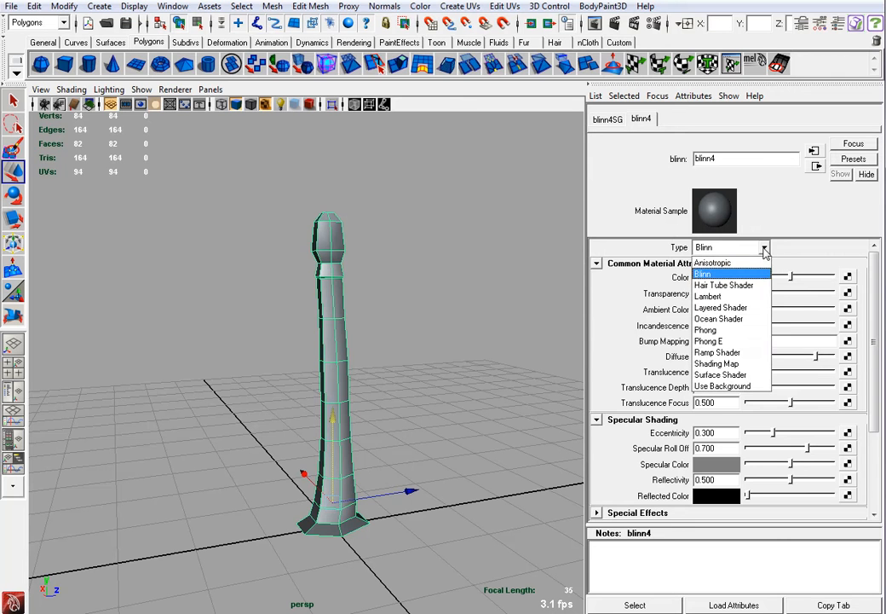
pyautogui.click(731, 296)
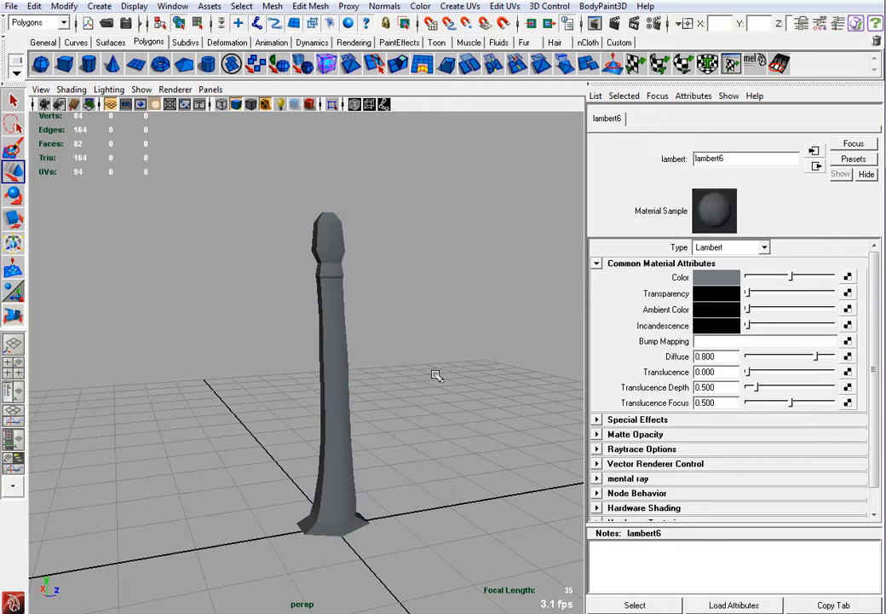
pyautogui.click(329, 380)
pyautogui.keyDown('alt'); pyautogui.moveTo(407, 389); pyautogui.dragTo(333, 453); pyautogui.keyUp('alt')
pyautogui.click(427, 389)
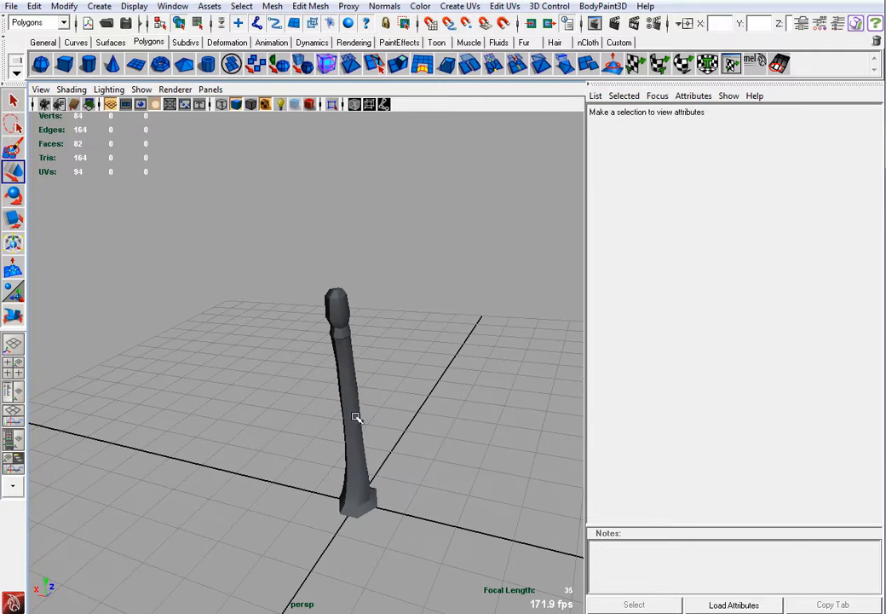
# Harden all edges of the column mesh and deselect it to check the shading
pyautogui.click(354, 416)
pyautogui.keyDown('alt'); pyautogui.moveTo(386, 465); pyautogui.dragTo(354, 443); pyautogui.keyUp('alt')
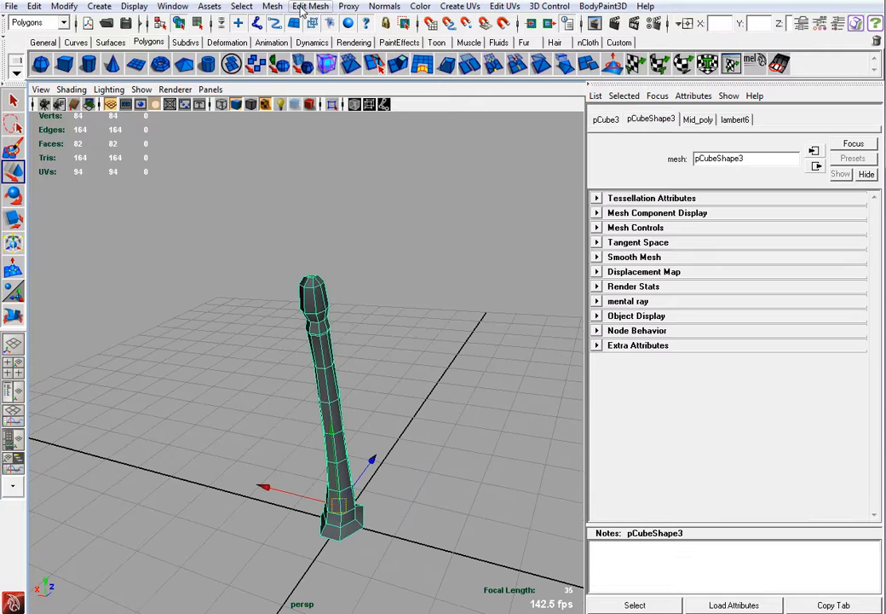
pyautogui.click(383, 6)
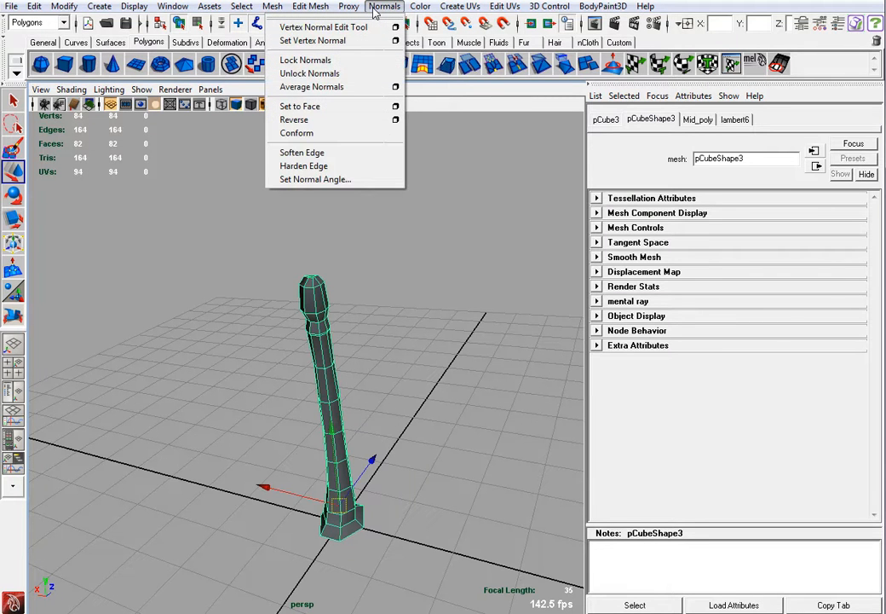
pyautogui.click(330, 166)
pyautogui.click(376, 335)
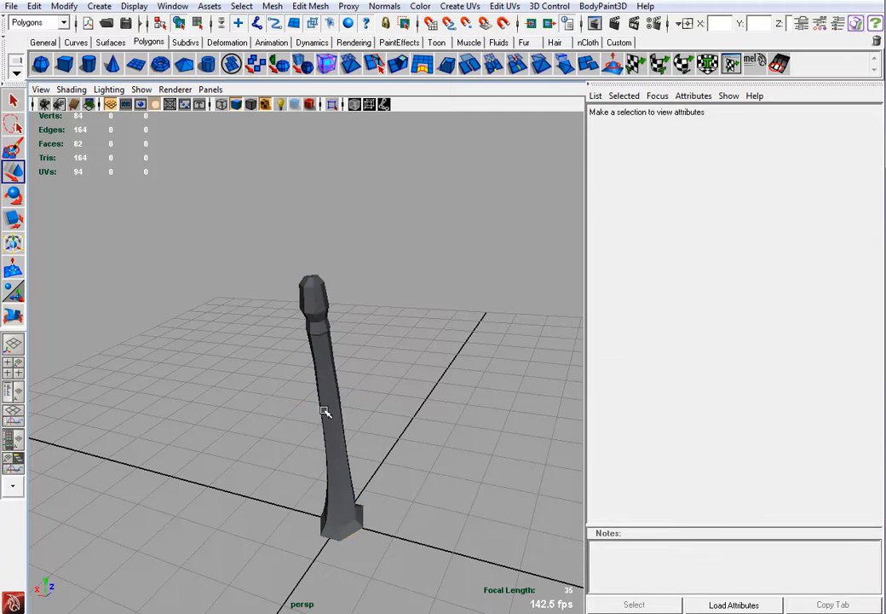
# Soften all edges of the column mesh and deselect it to check the smooth shading
pyautogui.click(337, 441)
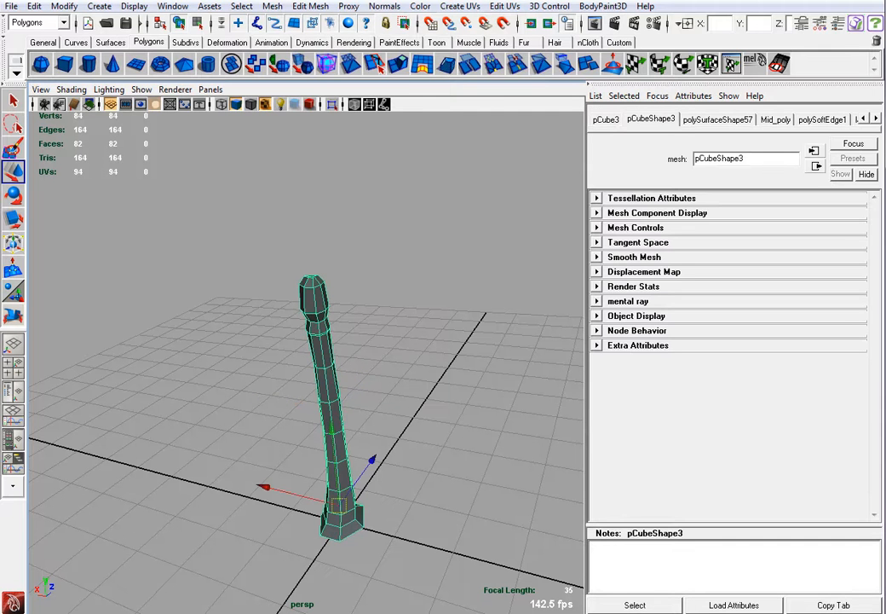
pyautogui.click(384, 7)
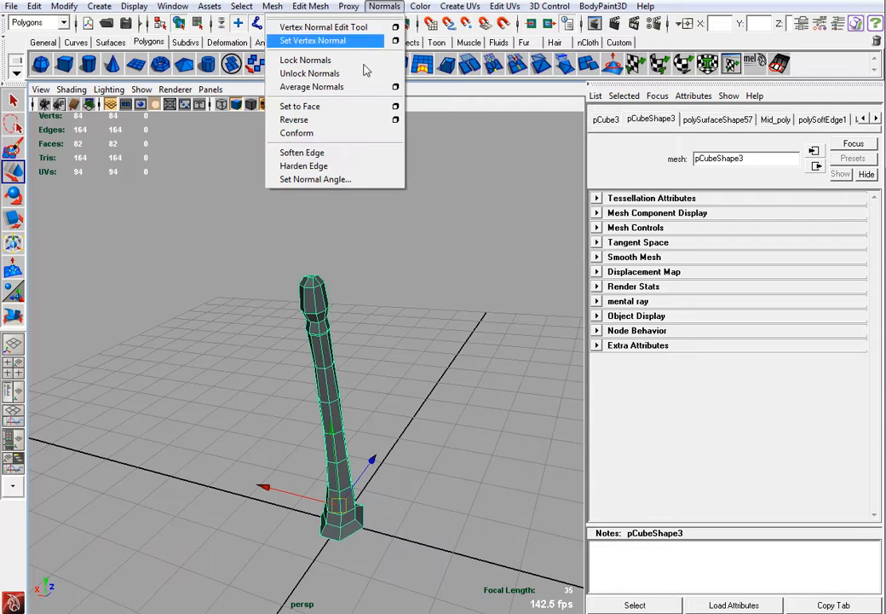
pyautogui.click(331, 152)
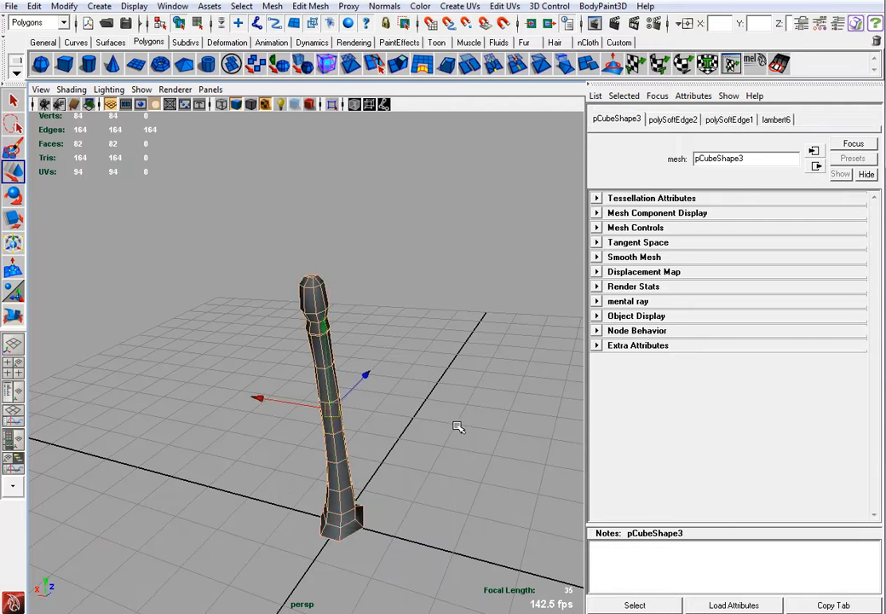
pyautogui.click(460, 429)
pyautogui.keyDown('alt'); pyautogui.moveTo(461, 432); pyautogui.dragTo(338, 479); pyautogui.keyUp('alt')
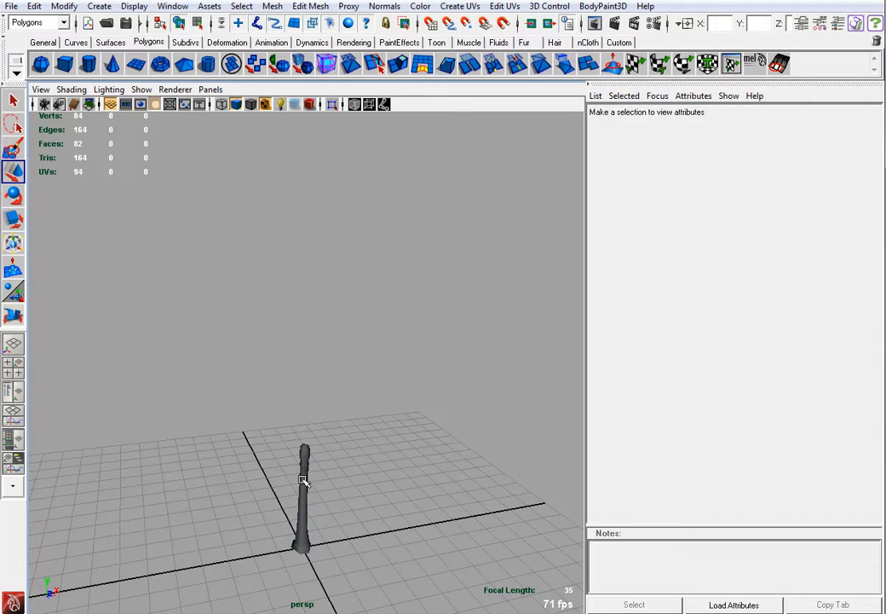
# Apply a planar UV mapping to the whole column, projected from the X axis and fitted to its bounding box
pyautogui.click(308, 461)
pyautogui.press('f')
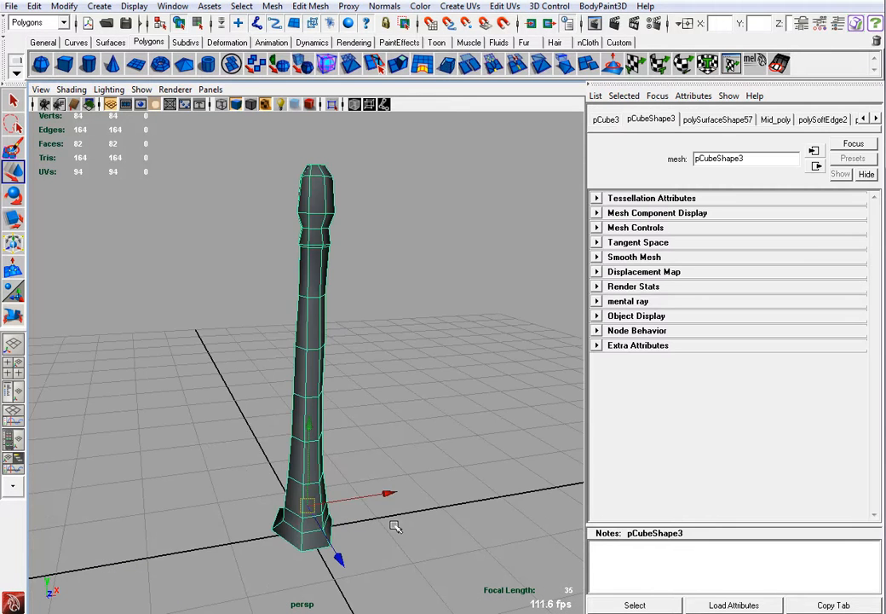
pyautogui.keyDown('alt'); pyautogui.moveTo(395, 527); pyautogui.dragTo(309, 214); pyautogui.keyUp('alt')
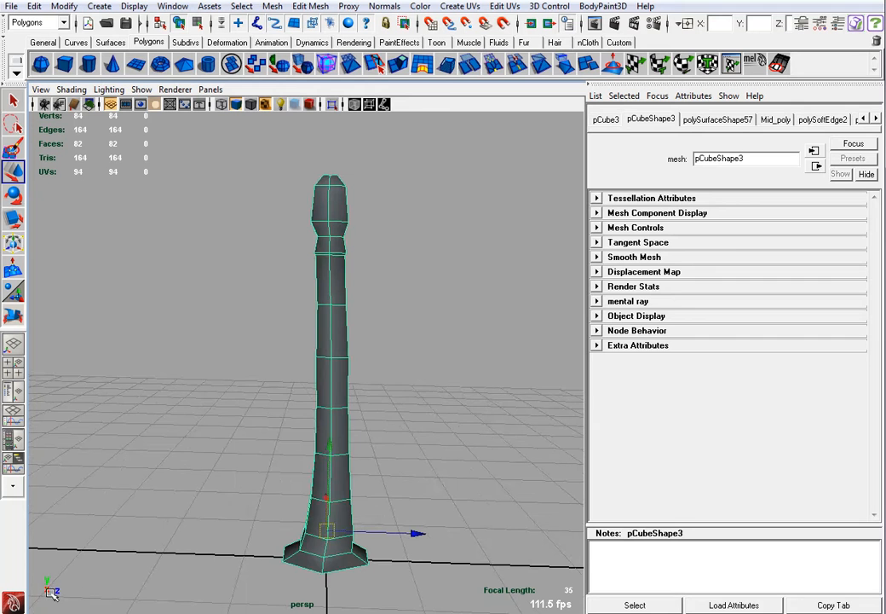
pyautogui.click(463, 7)
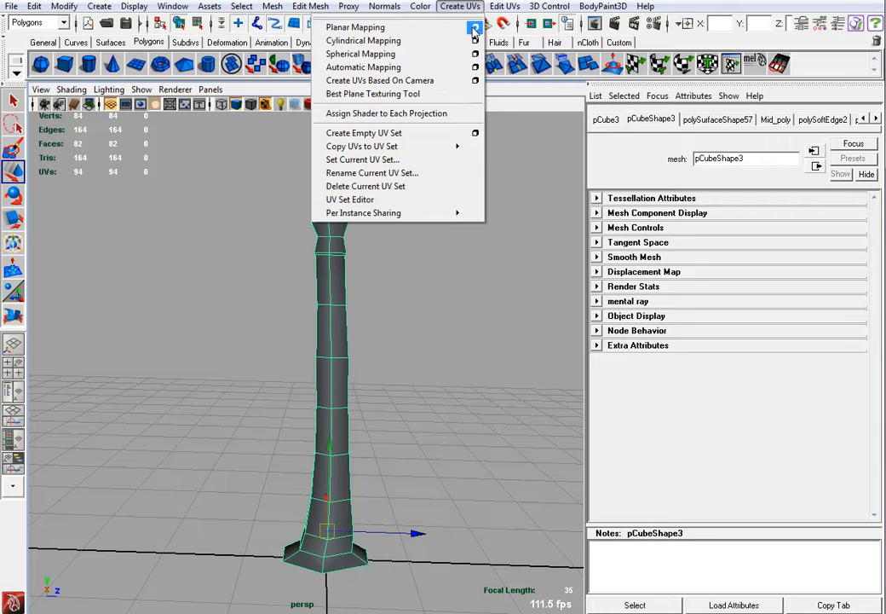
pyautogui.click(476, 28)
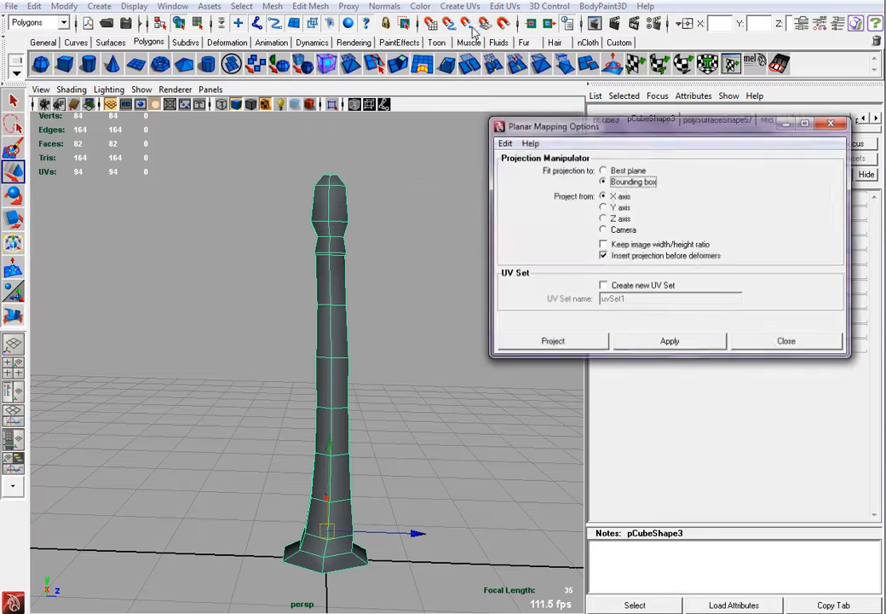
pyautogui.click(677, 344)
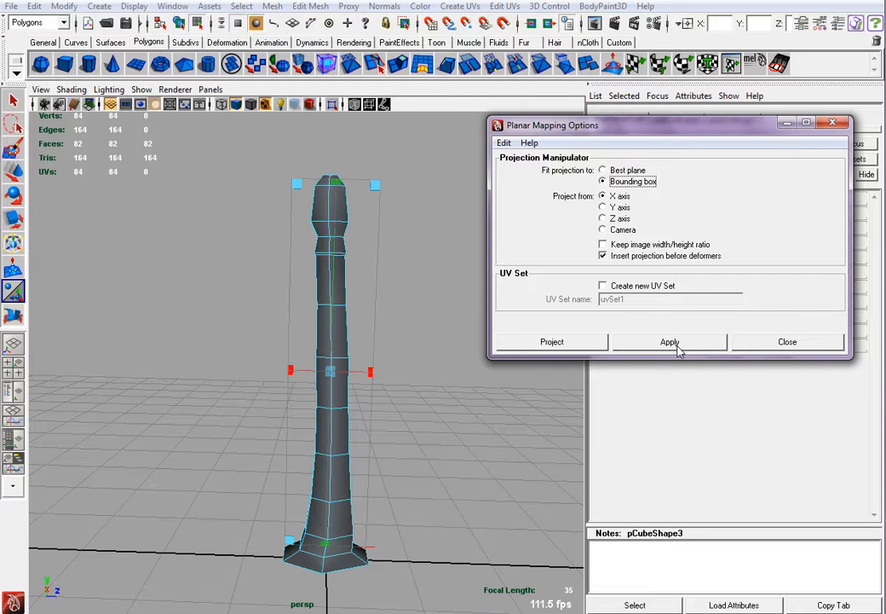
pyautogui.click(785, 341)
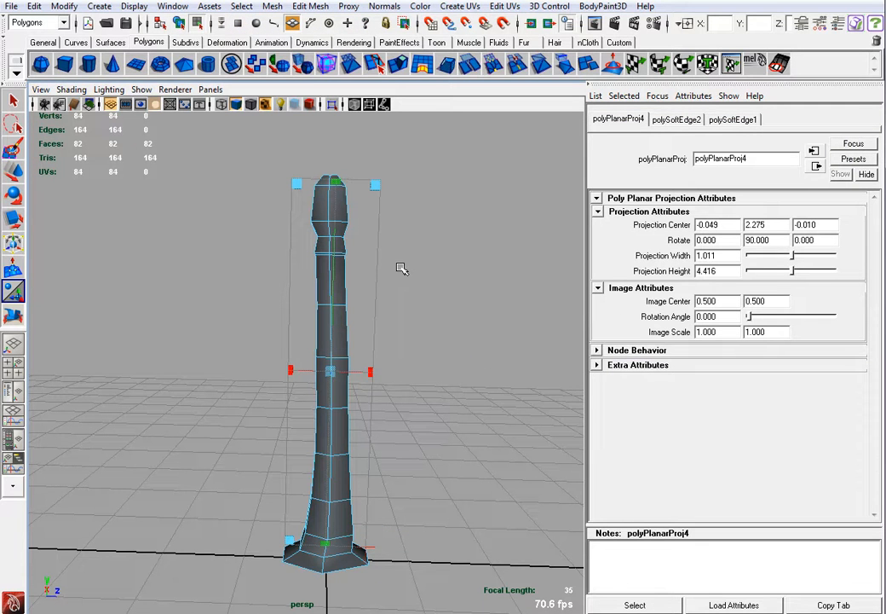
# Open the UV Texture Editor and place it so that both the column and its UVs are visible
pyautogui.click(173, 7)
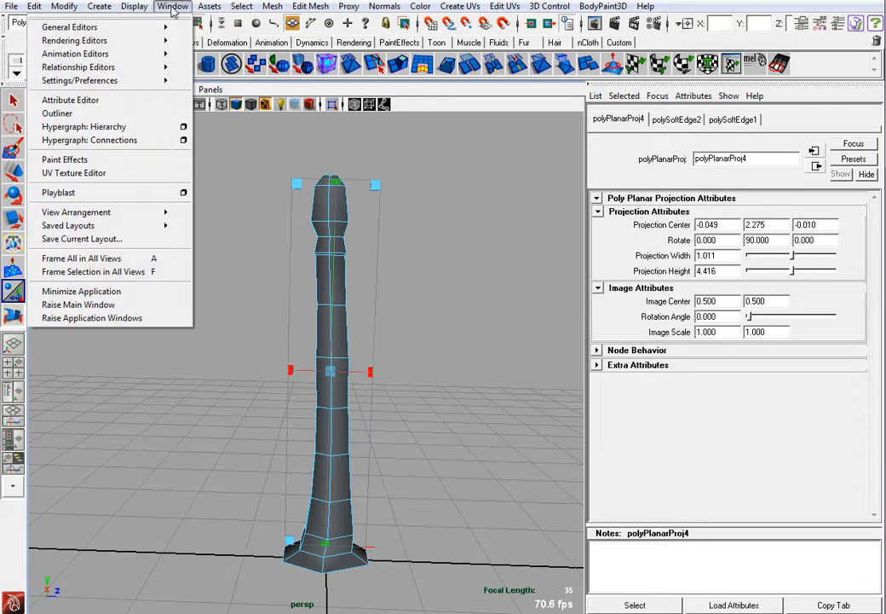
pyautogui.click(86, 175)
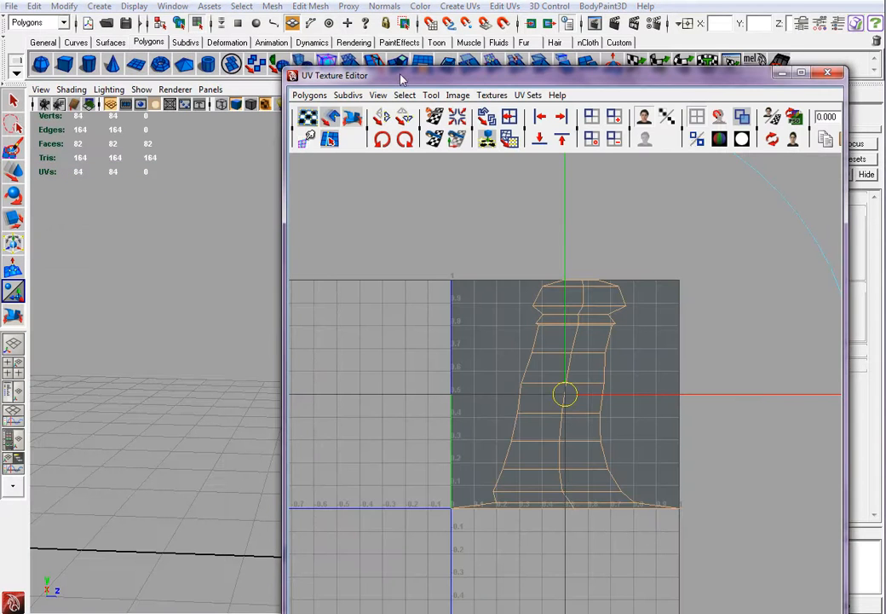
pyautogui.moveTo(404, 82); pyautogui.dragTo(519, 76)
pyautogui.keyDown('alt'); pyautogui.moveTo(379, 281); pyautogui.dragTo(268, 320); pyautogui.keyUp('alt')
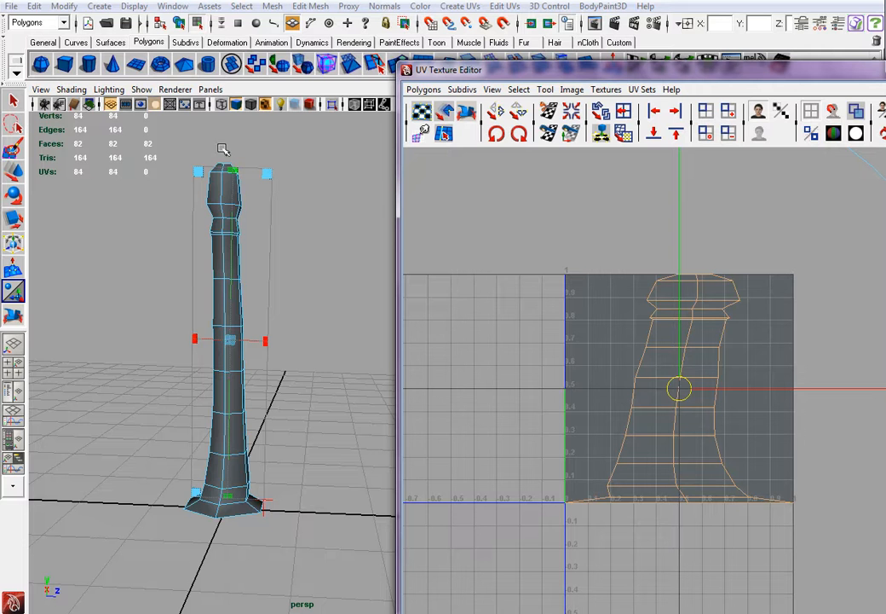
# Select the centre edge beneath the base and the line of vertical edges continuing up the shaft to the neck
pyautogui.keyDown('alt'); pyautogui.moveTo(201, 334); pyautogui.dragTo(214, 388); pyautogui.keyUp('alt')
pyautogui.moveTo(213, 386)
pyautogui.mouseDown(button='right')
pyautogui.moveTo(217, 375)
pyautogui.moveTo(200, 377)
pyautogui.moveTo(212, 375)
pyautogui.mouseUp(button='right')
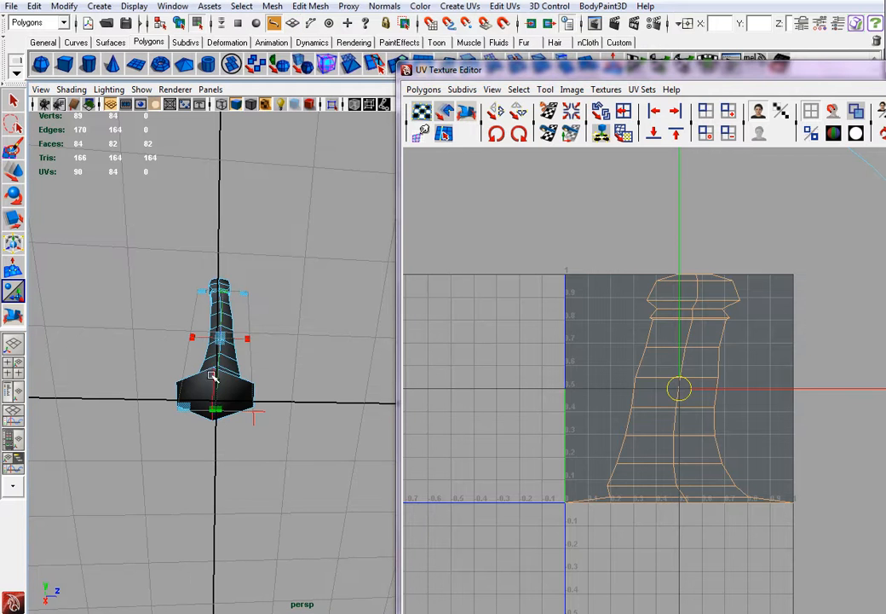
pyautogui.click(213, 381)
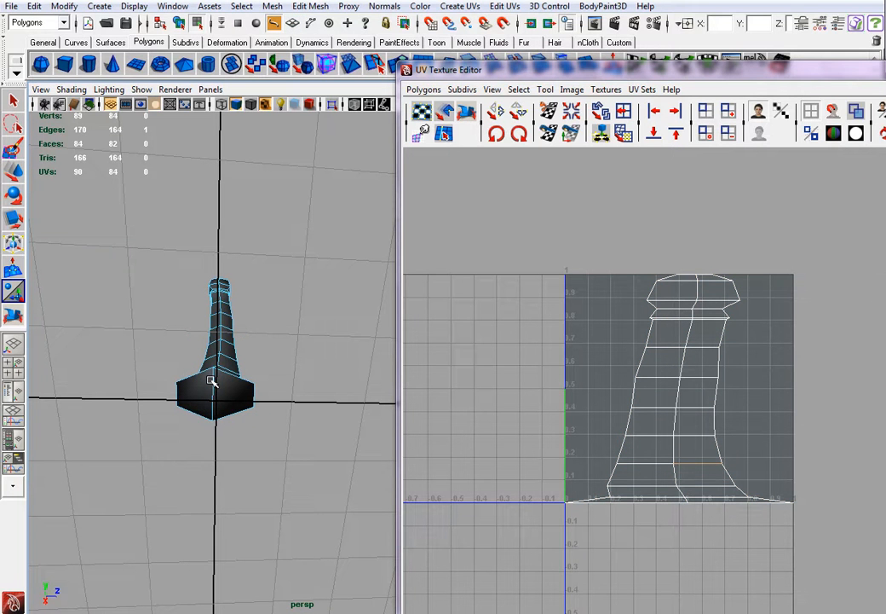
pyautogui.keyDown('alt'); pyautogui.moveTo(302, 362); pyautogui.dragTo(315, 364); pyautogui.keyUp('alt')
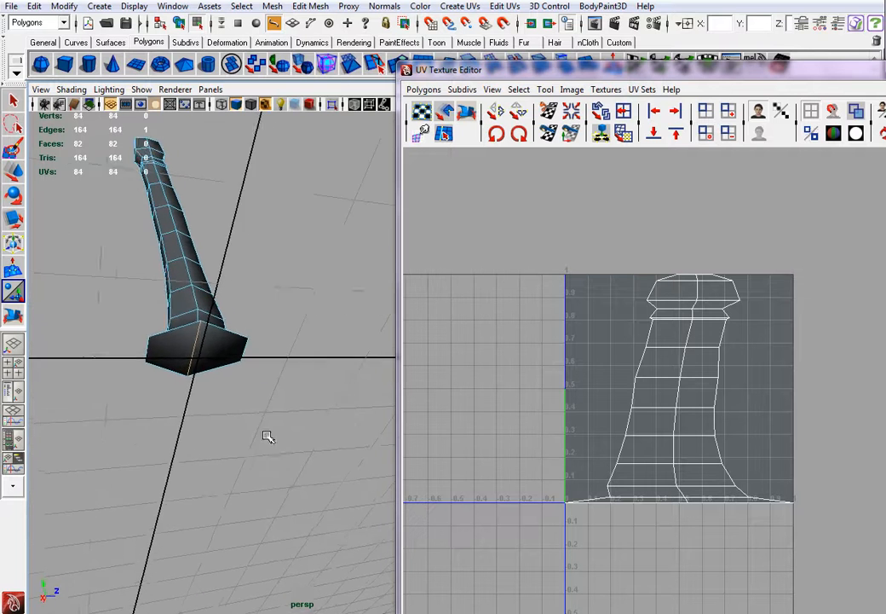
pyautogui.click(235, 456)
pyautogui.keyDown('shift'); pyautogui.click(233, 439); pyautogui.keyUp('shift')
pyautogui.keyDown('shift'); pyautogui.click(228, 414); pyautogui.keyUp('shift')
pyautogui.keyDown('shift'); pyautogui.click(216, 361); pyautogui.keyUp('shift')
pyautogui.keyDown('shift'); pyautogui.click(201, 304); pyautogui.keyUp('shift')
pyautogui.keyDown('shift'); pyautogui.click(188, 258); pyautogui.keyUp('shift')
pyautogui.keyDown('shift'); pyautogui.click(174, 203); pyautogui.keyUp('shift')
pyautogui.keyDown('alt'); pyautogui.moveTo(235, 335); pyautogui.dragTo(232, 360, button='middle'); pyautogui.keyUp('alt')
pyautogui.keyDown('shift'); pyautogui.click(214, 388); pyautogui.keyUp('shift')
# Extend the edge selection up the centre line through the neck ring, neck and head
pyautogui.scroll(5, 233, 419)
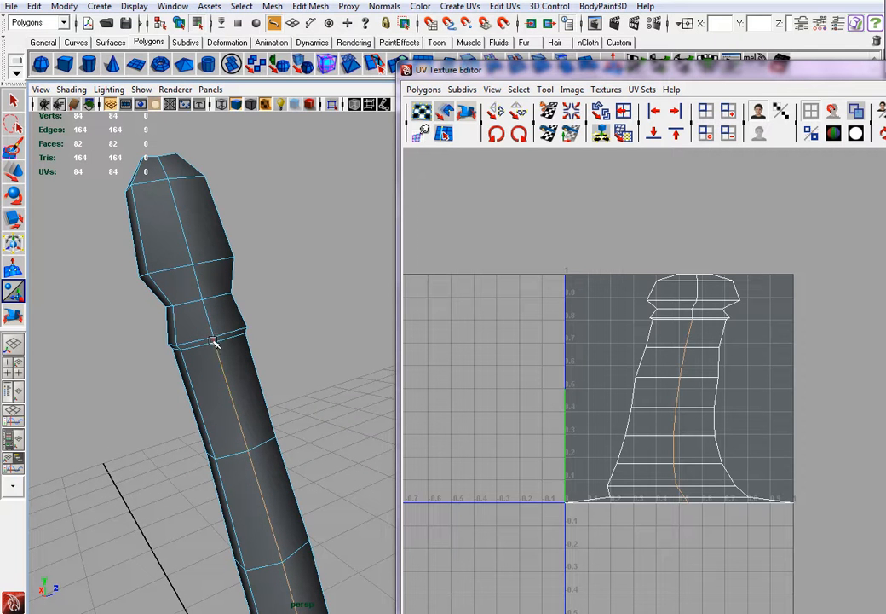
pyautogui.keyDown('shift'); pyautogui.click(213, 341); pyautogui.keyUp('shift')
pyautogui.keyDown('shift'); pyautogui.click(206, 316); pyautogui.keyUp('shift')
pyautogui.keyDown('shift'); pyautogui.click(198, 284); pyautogui.keyUp('shift')
pyautogui.keyDown('shift'); pyautogui.click(189, 249); pyautogui.keyUp('shift')
pyautogui.moveTo(273, 301)
pyautogui.keyDown('alt'); pyautogui.mouseDown()
pyautogui.moveTo(297, 444)
pyautogui.moveTo(307, 426)
pyautogui.moveTo(271, 310)
pyautogui.mouseUp(); pyautogui.keyUp('alt')
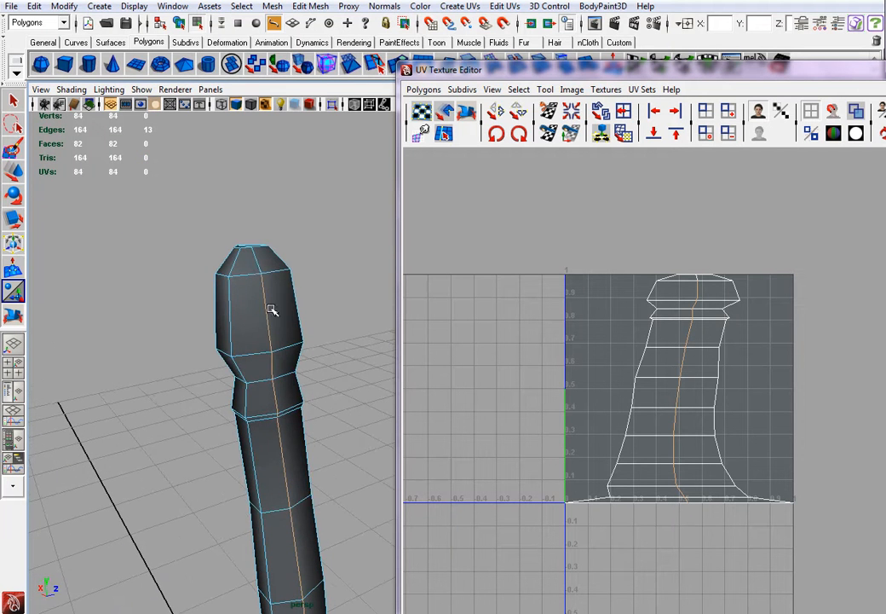
# Select the six vertices at the column's tip and merge them to their centre
pyautogui.moveTo(252, 266); pyautogui.dragTo(207, 263, button='right')
pyautogui.moveTo(190, 217); pyautogui.dragTo(287, 260)
pyautogui.press('f')
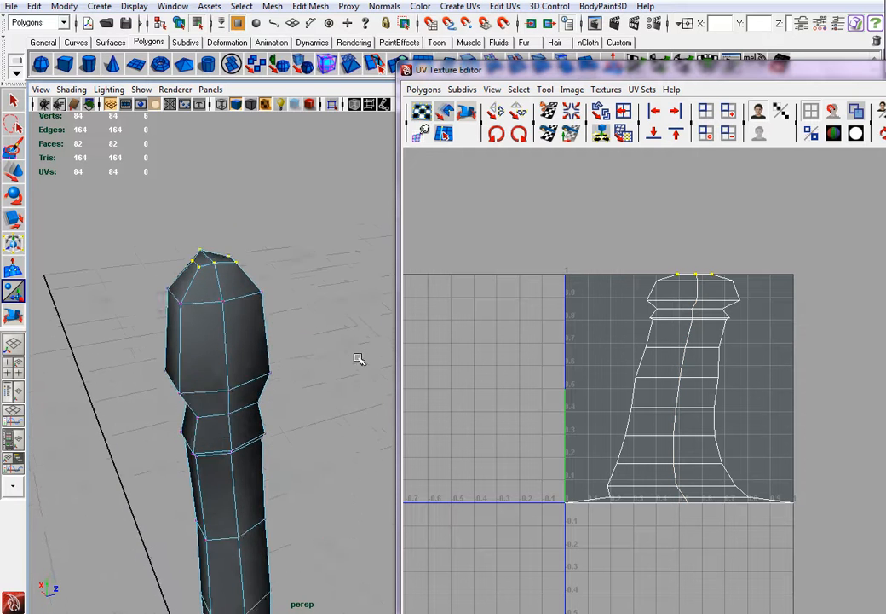
pyautogui.click(310, 6)
pyautogui.click(280, 291)
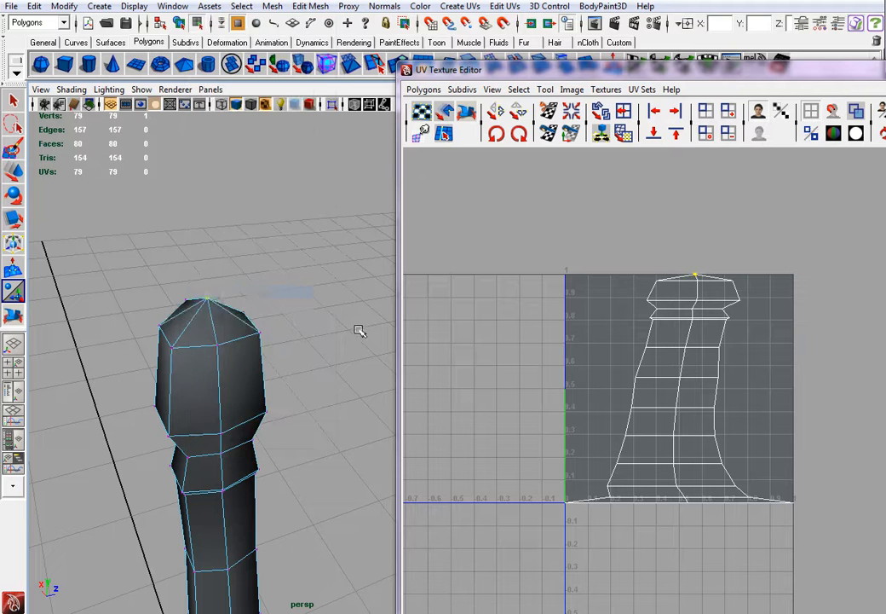
# Select the centre-line edges from the pointed tip down through the head, neck and ring to the first shaft segment
pyautogui.moveTo(269, 283); pyautogui.dragTo(235, 271, button='right')
pyautogui.click(247, 239)
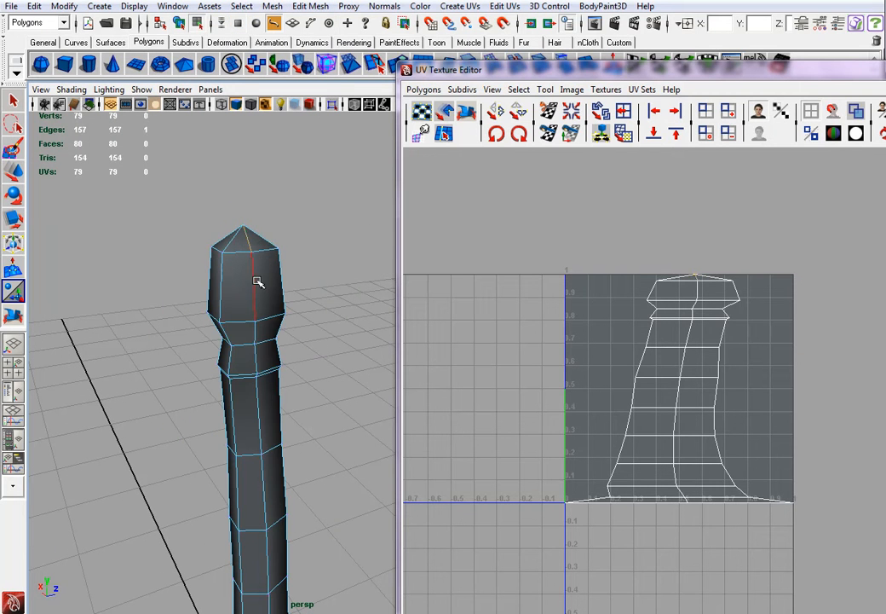
pyautogui.keyDown('shift'); pyautogui.click(256, 287); pyautogui.keyUp('shift')
pyautogui.keyDown('shift'); pyautogui.click(255, 331); pyautogui.keyUp('shift')
pyautogui.keyDown('shift'); pyautogui.click(256, 358); pyautogui.keyUp('shift')
pyautogui.scroll(5, 292, 400)
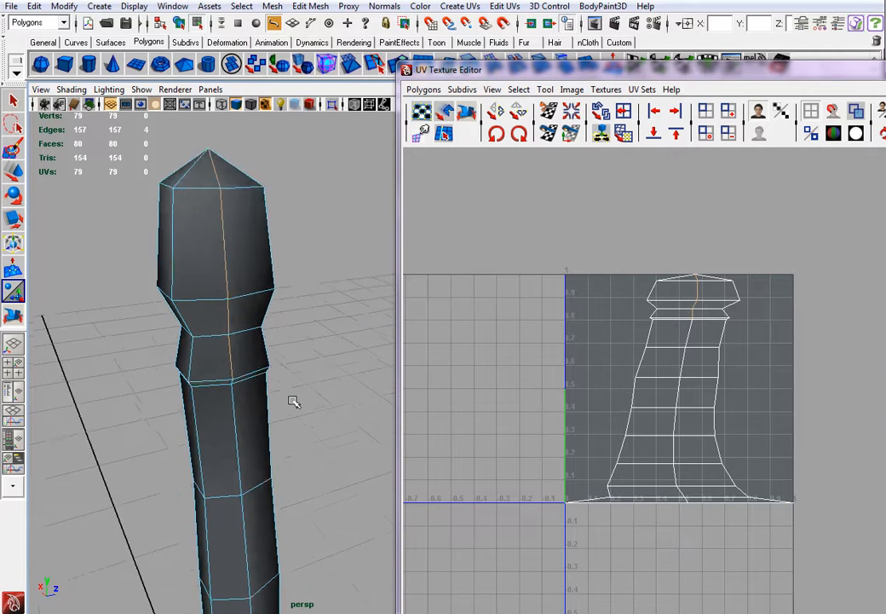
pyautogui.keyDown('shift'); pyautogui.click(204, 410); pyautogui.keyUp('shift')
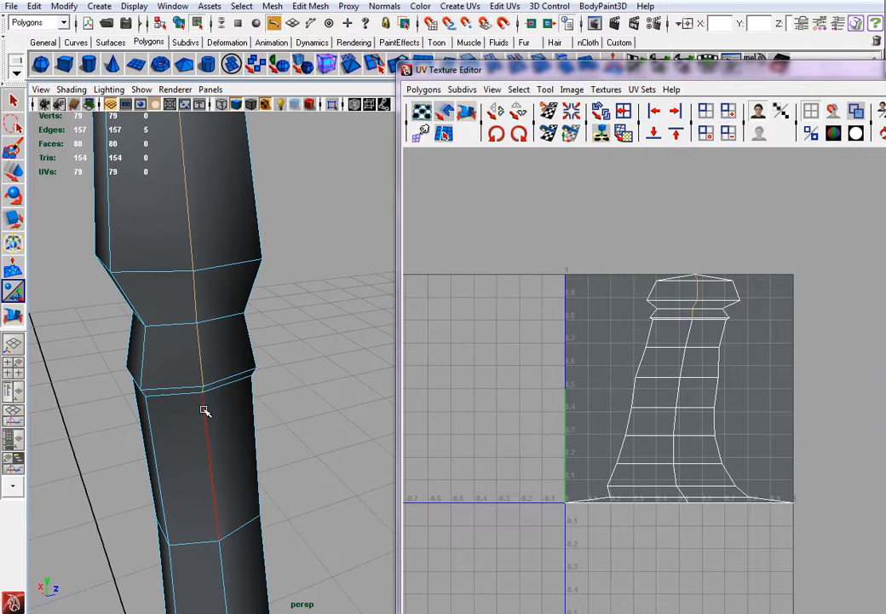
pyautogui.keyDown('shift'); pyautogui.click(204, 411); pyautogui.keyUp('shift')
pyautogui.scroll(-5, 232, 457)
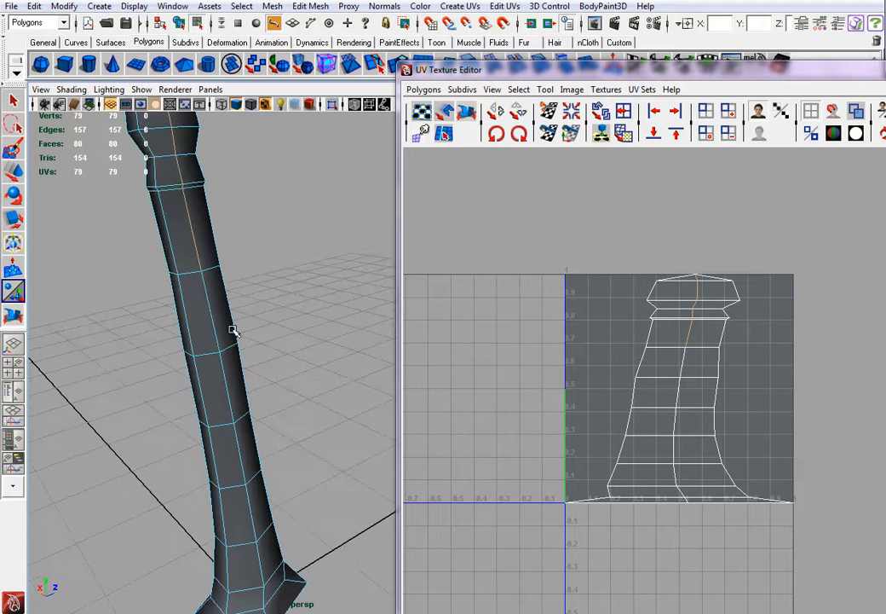
# Add the remaining centre-line edges down the shaft and flared base, including the edge beneath the base, to the selection
pyautogui.keyDown('shift'); pyautogui.click(214, 314); pyautogui.keyUp('shift')
pyautogui.keyDown('shift'); pyautogui.click(225, 372); pyautogui.keyUp('shift')
pyautogui.keyDown('shift'); pyautogui.click(239, 447); pyautogui.keyUp('shift')
pyautogui.keyDown('shift'); pyautogui.click(249, 512); pyautogui.keyUp('shift')
pyautogui.keyDown('shift'); pyautogui.click(261, 565); pyautogui.keyUp('shift')
pyautogui.keyDown('shift'); pyautogui.click(265, 598); pyautogui.keyUp('shift')
pyautogui.keyDown('shift'); pyautogui.click(166, 504); pyautogui.keyUp('shift')
pyautogui.keyDown('alt'); pyautogui.moveTo(211, 494); pyautogui.dragTo(230, 376); pyautogui.keyUp('alt')
pyautogui.keyDown('shift'); pyautogui.click(219, 336); pyautogui.keyUp('shift')
pyautogui.keyDown('alt'); pyautogui.moveTo(260, 443); pyautogui.dragTo(301, 478); pyautogui.keyUp('alt')
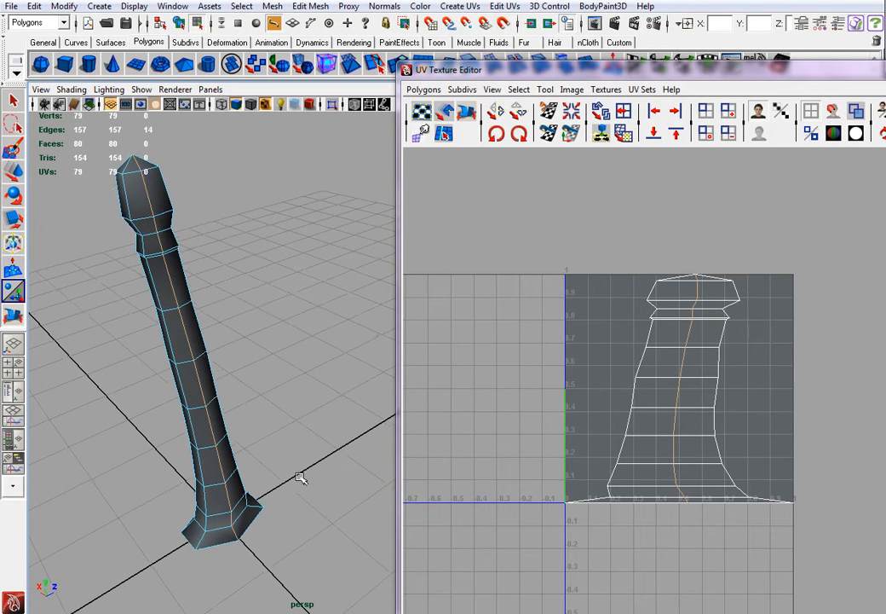
# Cut the UVs along the selected centre-line edges and select all of the column's UVs
pyautogui.click(424, 90)
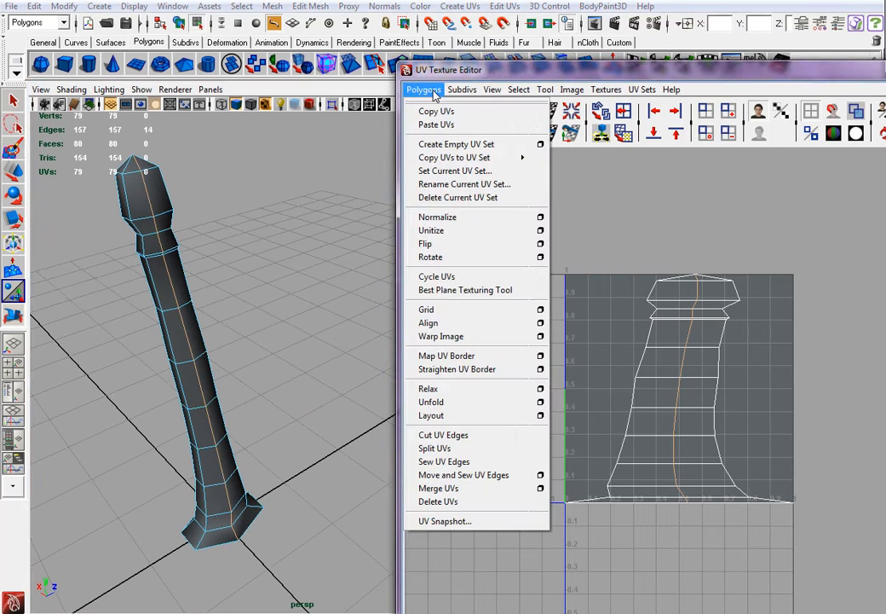
pyautogui.click(459, 436)
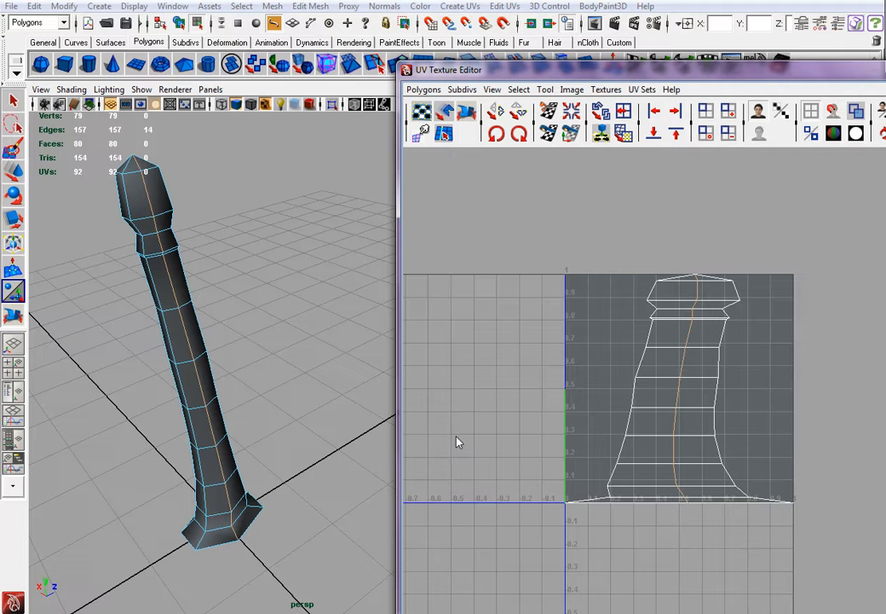
pyautogui.rightClick(673, 350)
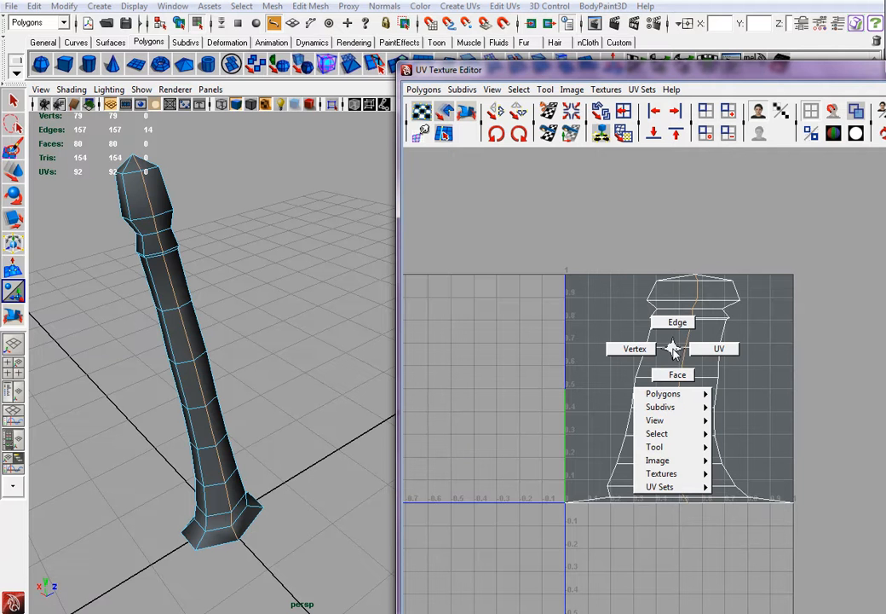
pyautogui.click(711, 350)
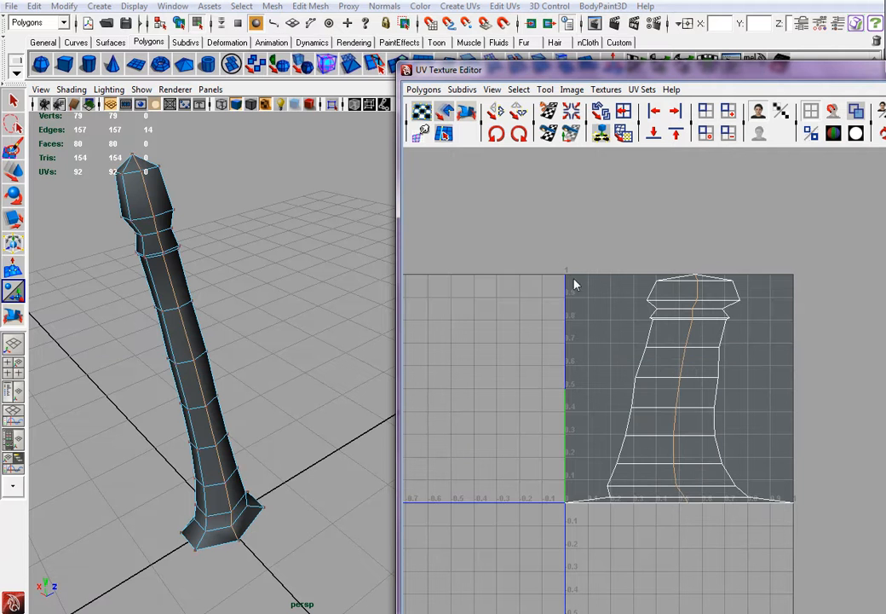
pyautogui.moveTo(538, 234); pyautogui.dragTo(814, 568)
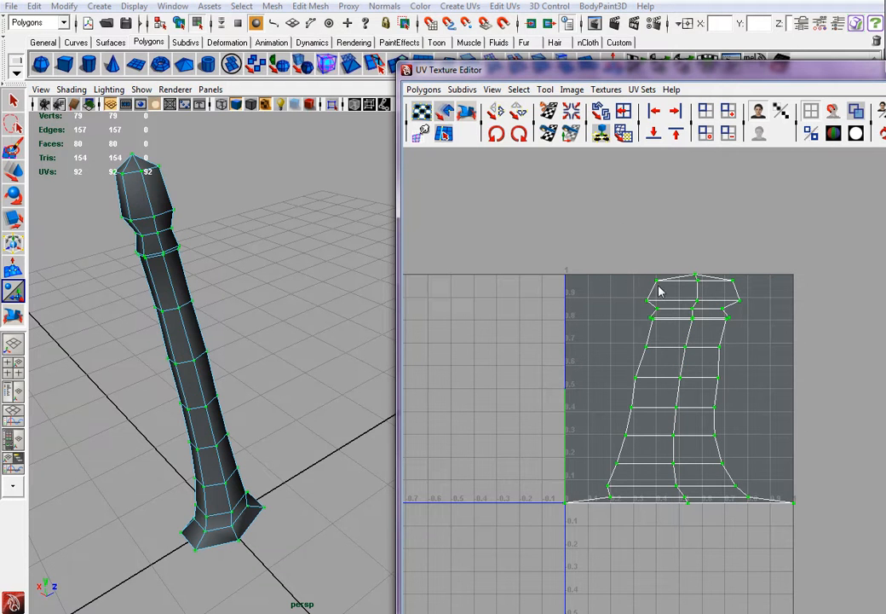
# Unfold and relax all the selected UVs with the Smooth UV Tool until the column's shell opens into a nearly straight strip
pyautogui.click(464, 114)
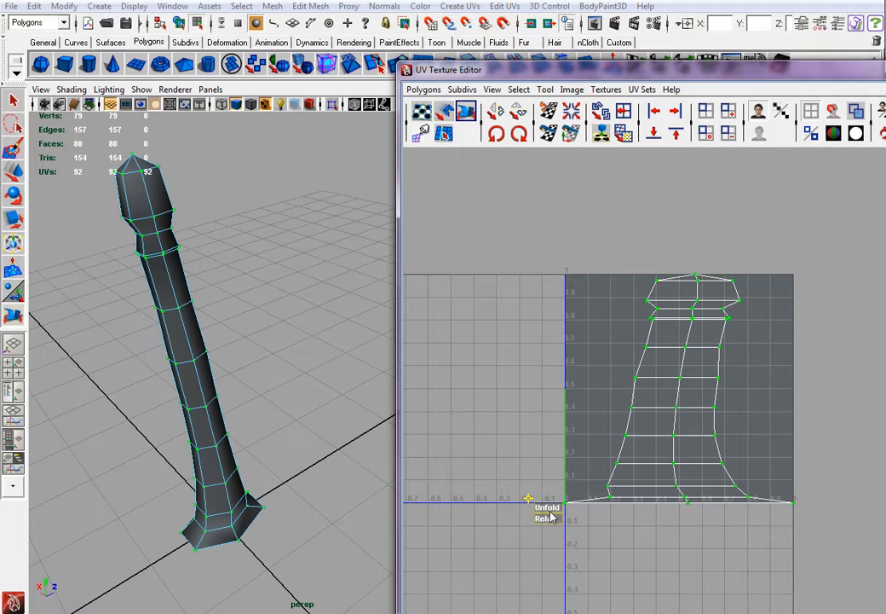
pyautogui.moveTo(544, 508); pyautogui.dragTo(883, 507)
pyautogui.scroll(-5, 744, 521)
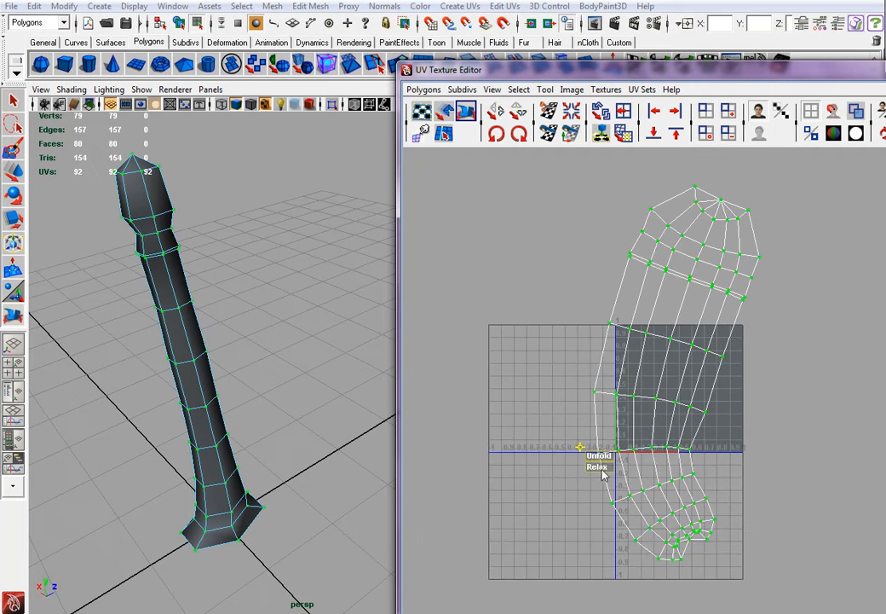
pyautogui.moveTo(596, 460); pyautogui.dragTo(873, 441)
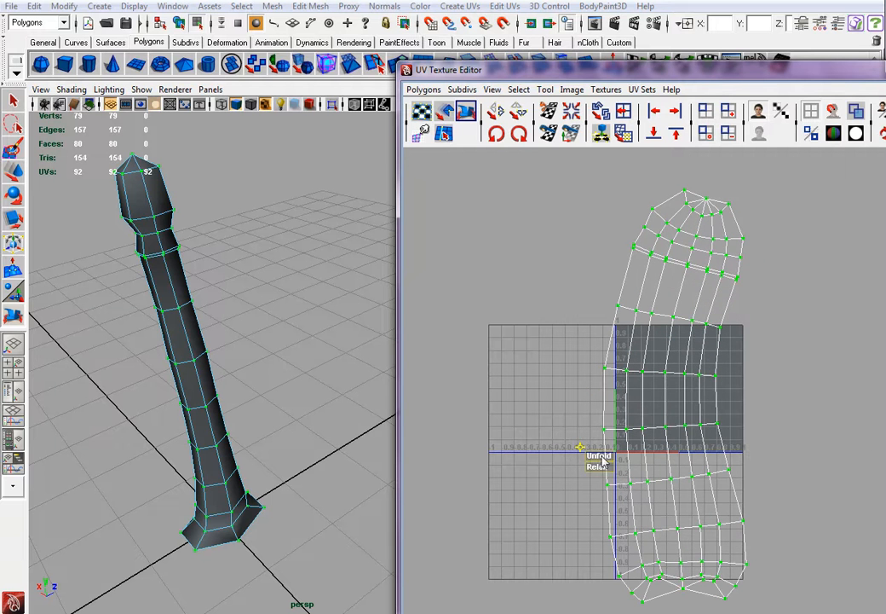
pyautogui.moveTo(596, 455); pyautogui.dragTo(795, 433)
pyautogui.moveTo(597, 456); pyautogui.dragTo(656, 451)
pyautogui.moveTo(815, 435); pyautogui.dragTo(815, 435)
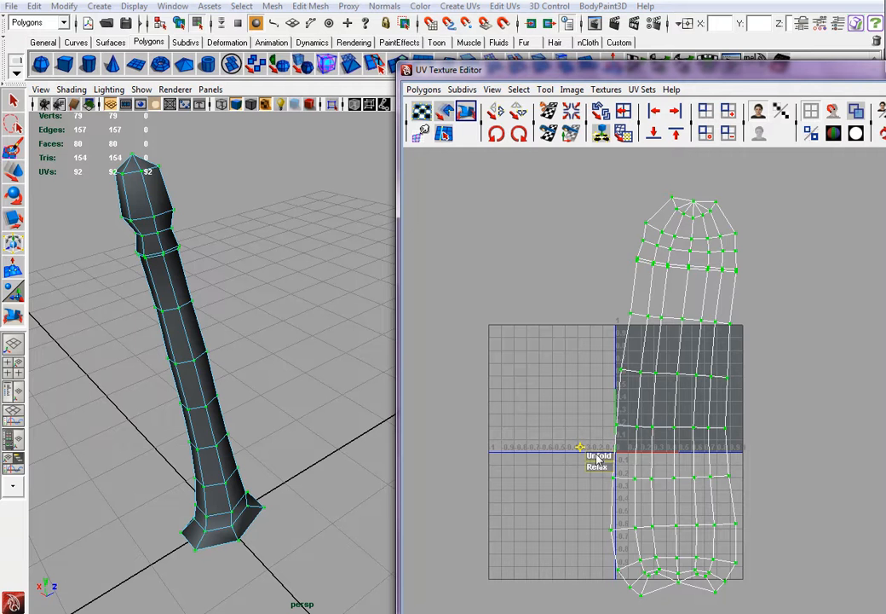
pyautogui.moveTo(600, 458); pyautogui.dragTo(774, 443)
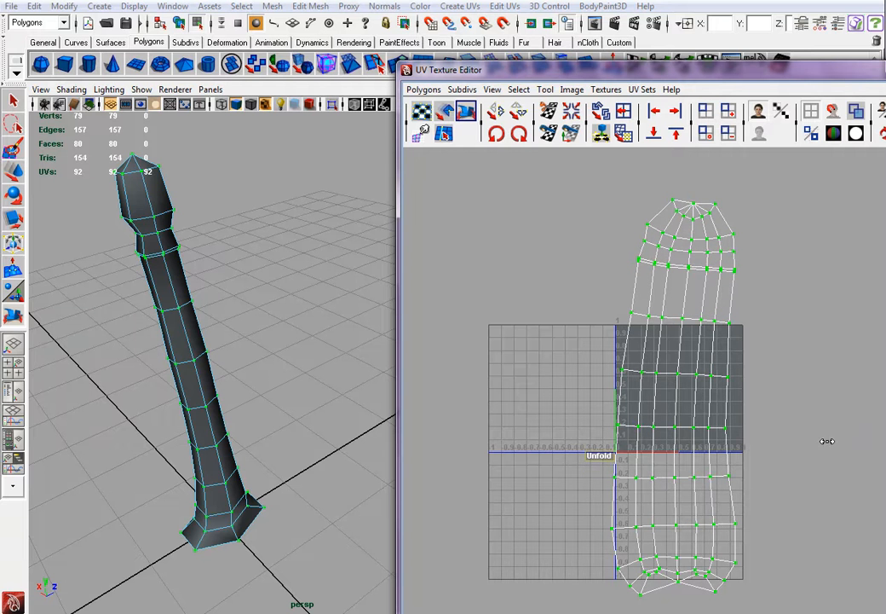
# Select only the base UVs at the lower end of the UV shell, unfold them with the Smooth UV Tool, and deselect them
pyautogui.scroll(-2, 792, 513)
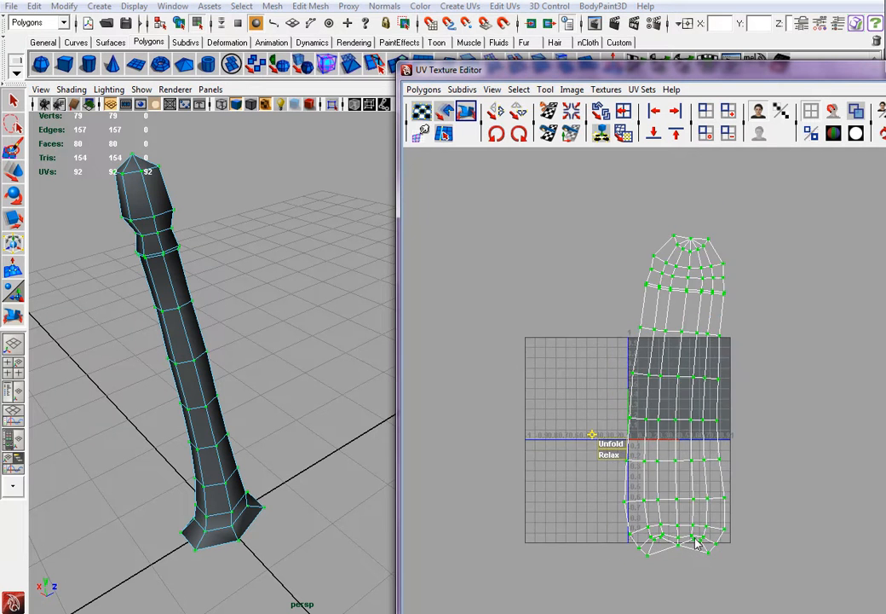
pyautogui.scroll(4, 692, 510)
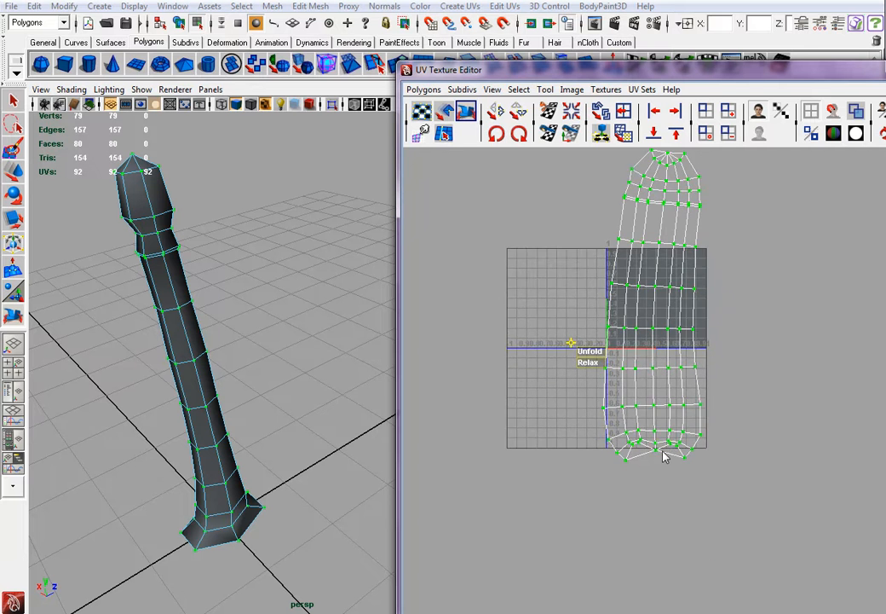
pyautogui.scroll(1, 645, 488)
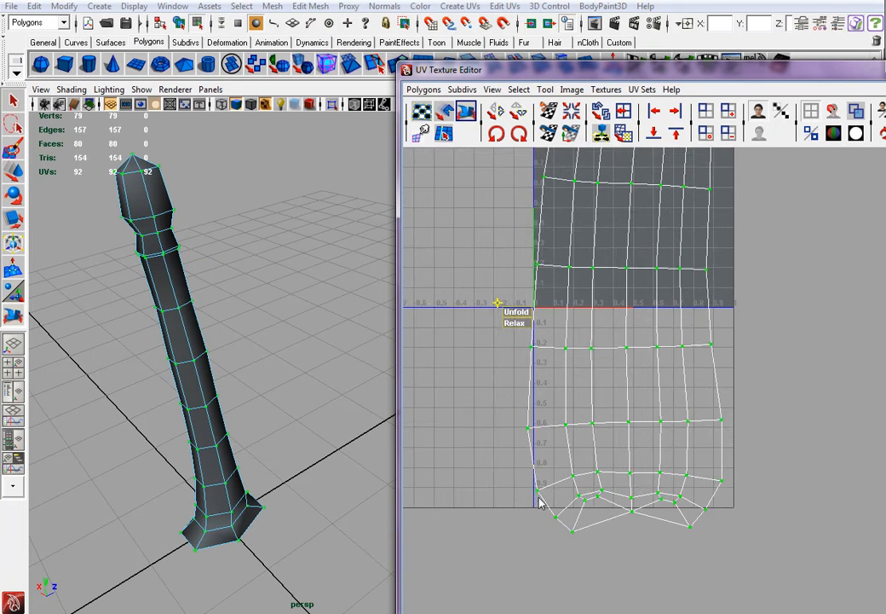
pyautogui.click(764, 579)
pyautogui.moveTo(763, 578); pyautogui.dragTo(548, 496)
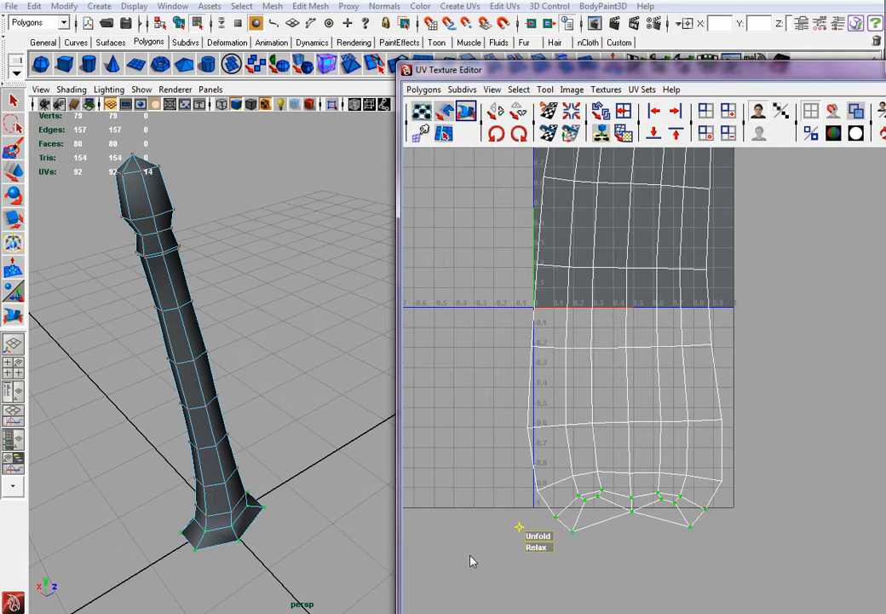
pyautogui.click(537, 536)
pyautogui.moveTo(537, 539); pyautogui.dragTo(712, 538)
pyautogui.scroll(-4, 667, 559)
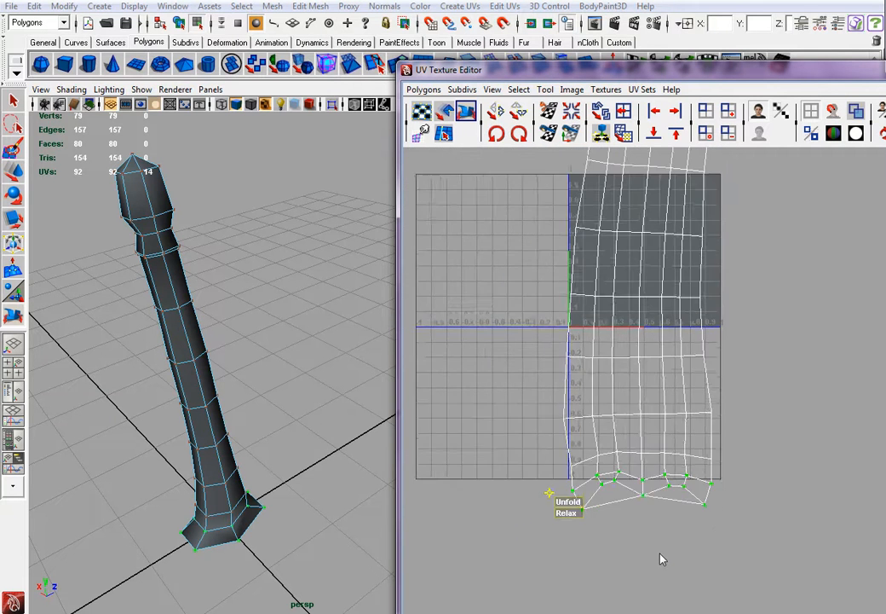
pyautogui.click(655, 550)
# Select every UV of the column's unfolded shell again, from the tip to the base
pyautogui.scroll(-3, 653, 550)
pyautogui.scroll(-2, 652, 551)
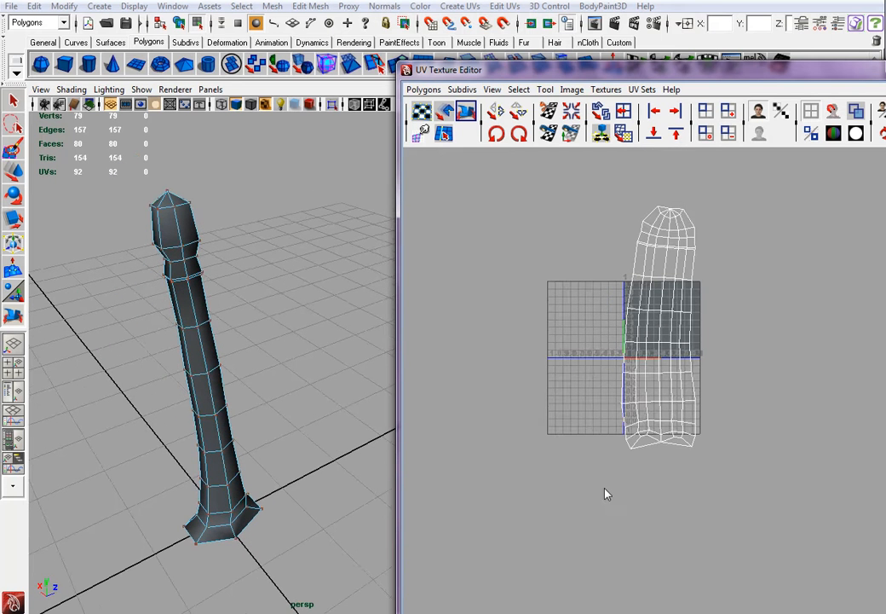
pyautogui.scroll(1, 606, 493)
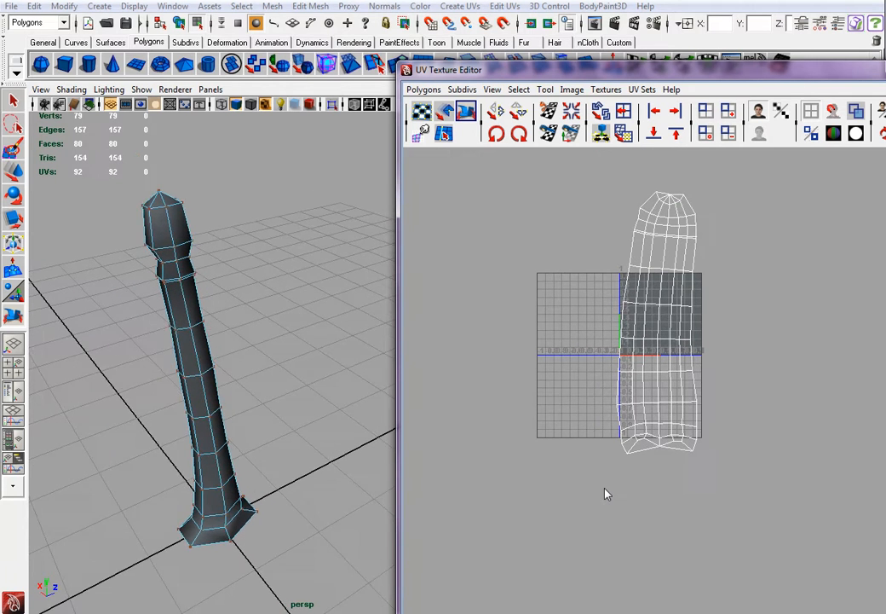
pyautogui.scroll(1, 674, 486)
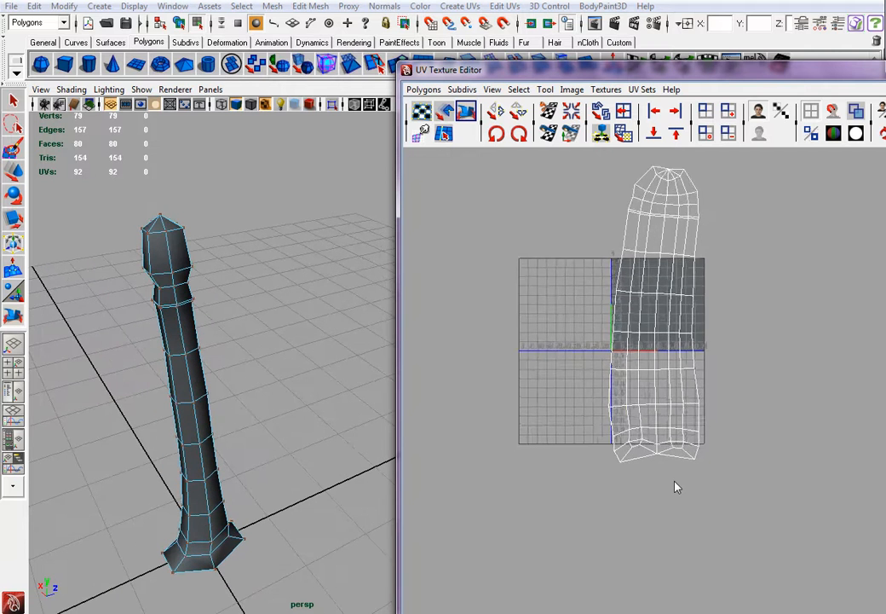
pyautogui.scroll(1, 674, 486)
pyautogui.keyDown('alt'); pyautogui.moveTo(721, 492); pyautogui.dragTo(686, 526, button='middle'); pyautogui.keyUp('alt')
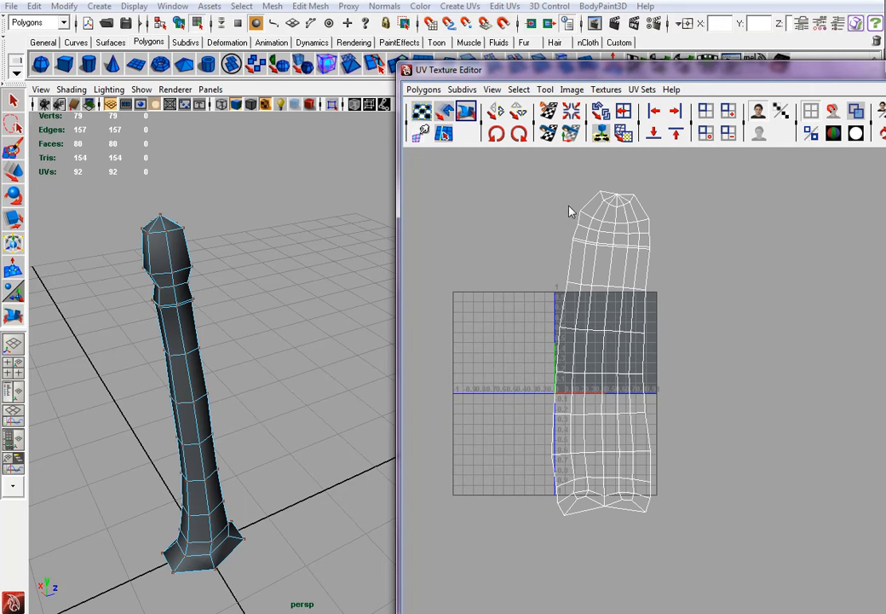
pyautogui.moveTo(518, 178); pyautogui.dragTo(675, 568)
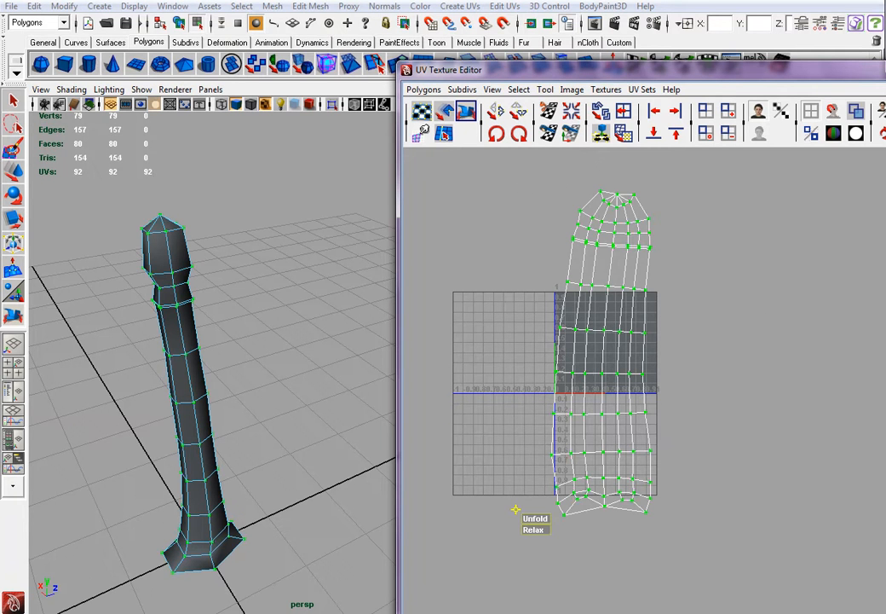